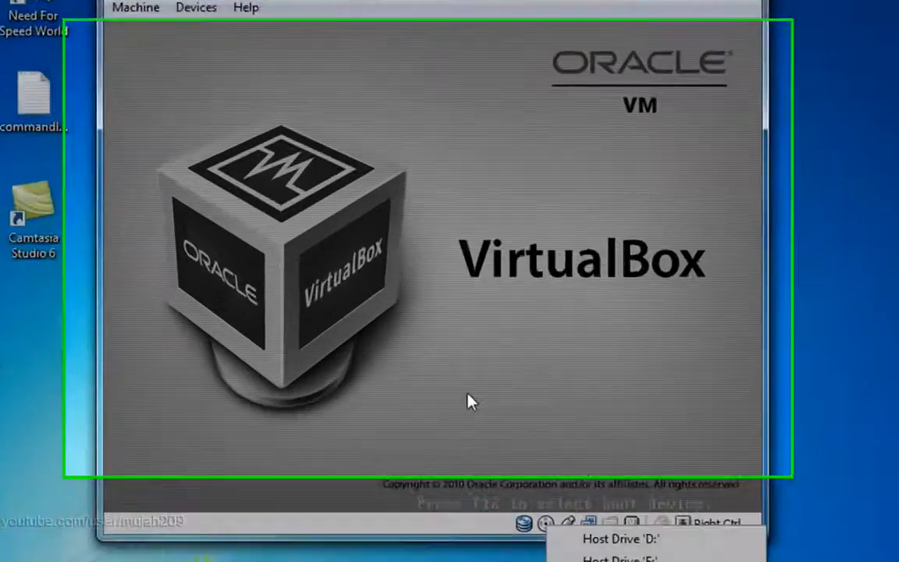
Step: Resume the paused 7 #2 test virtual machine and adjust its window on the desktop
left_click(425, 312)
left_click(479, 393)
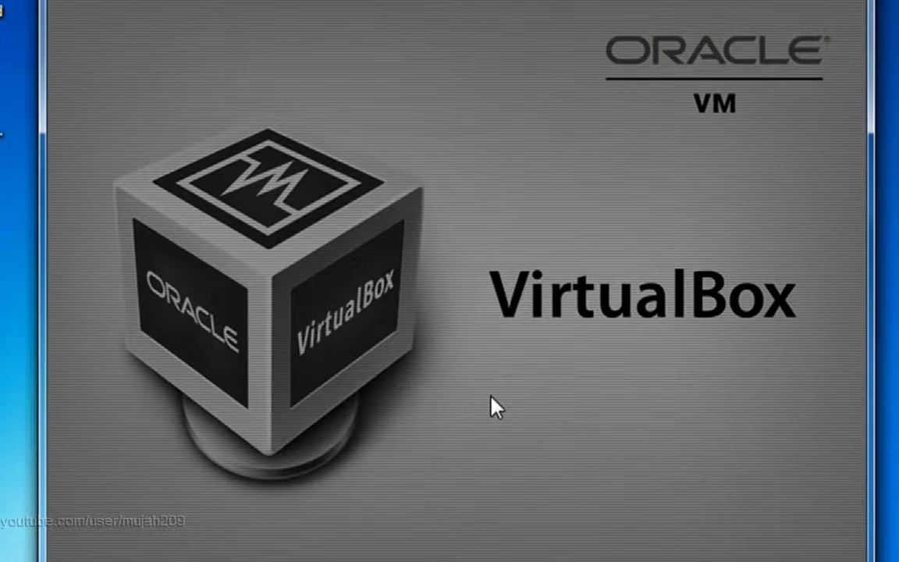
left_click(81, 1)
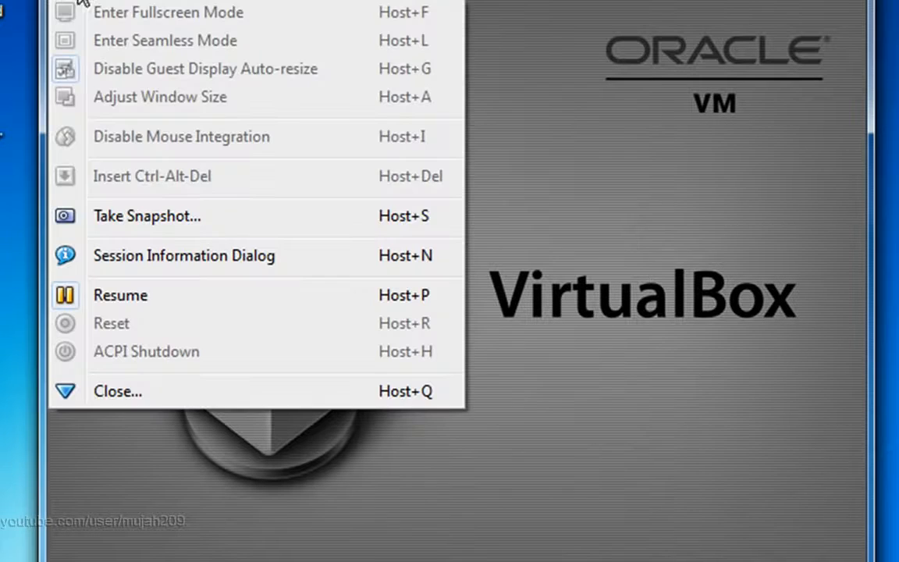
left_click(124, 295)
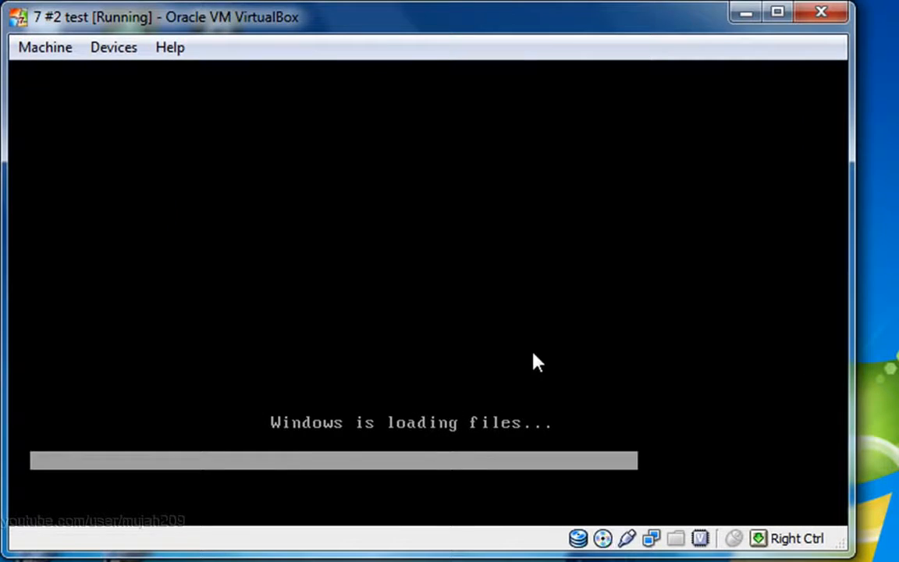
left_click_drag(569, 19, 771, 80)
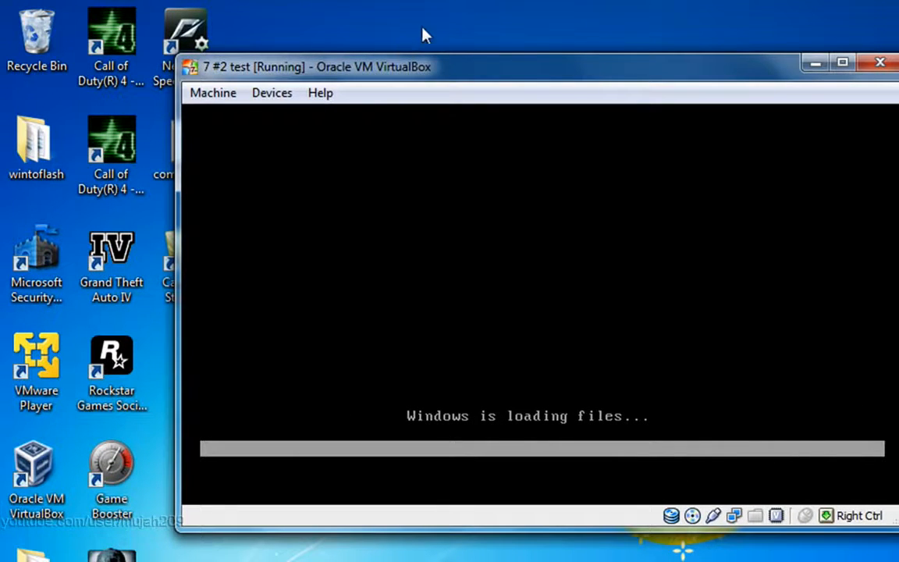
double_click(527, 74)
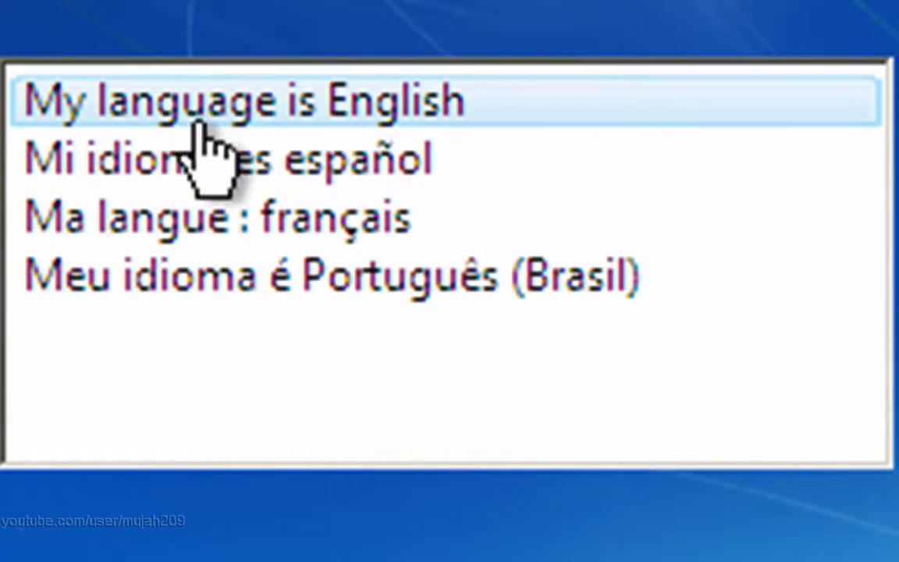
Step: Choose English as the setup language and continue with English, English (United States) format and the US keyboard
left_click(466, 113)
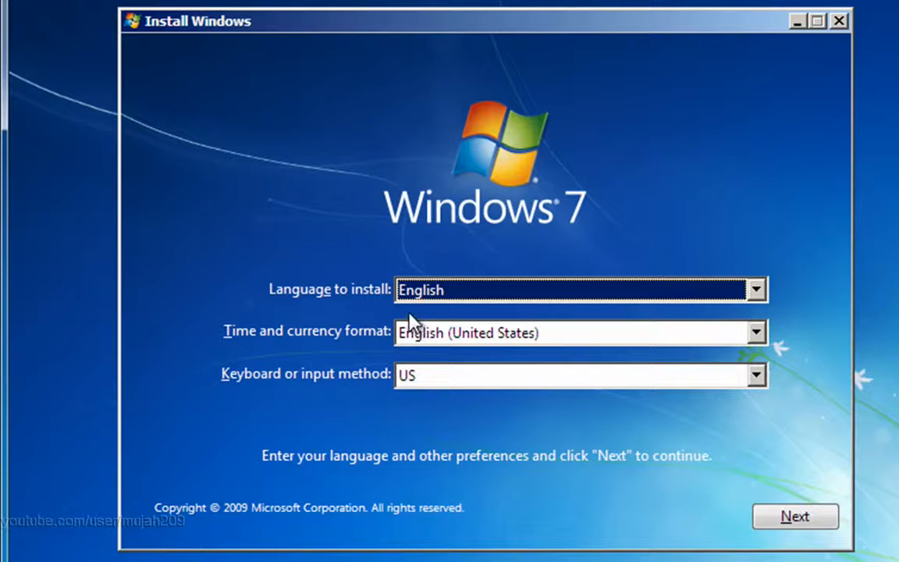
left_click(762, 296)
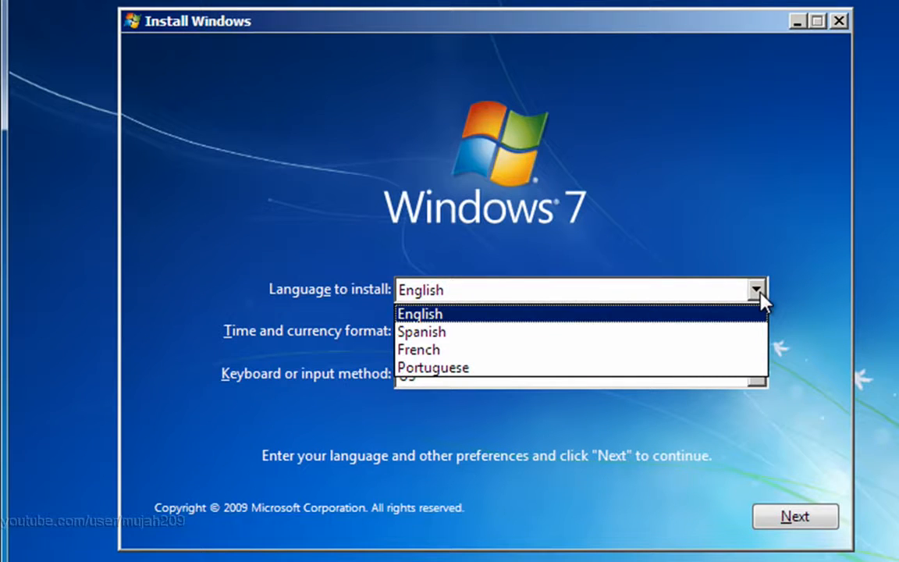
left_click(758, 294)
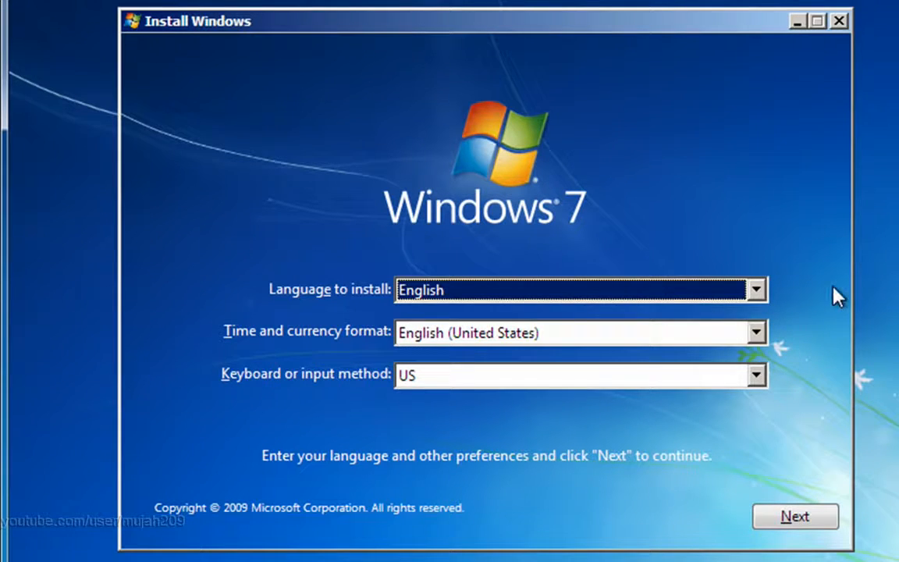
left_click(765, 289)
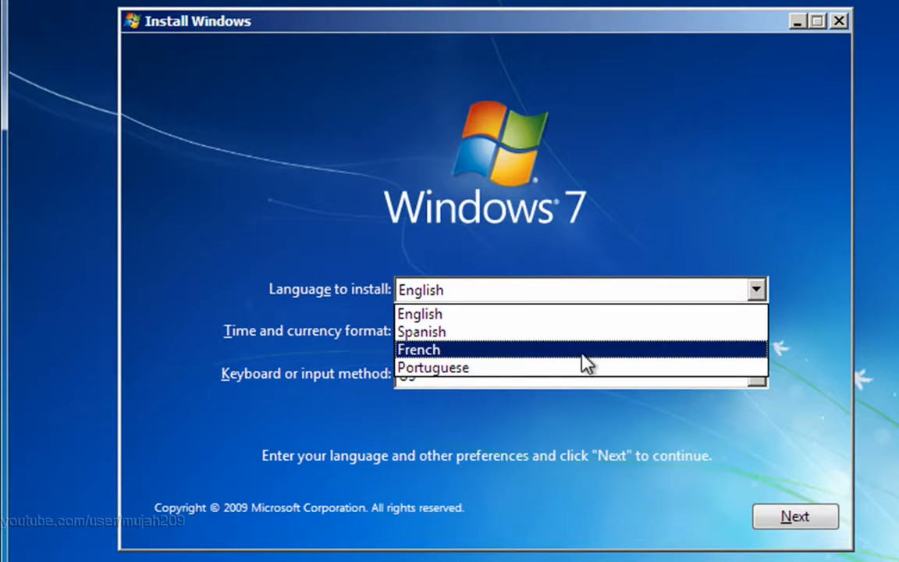
left_click(723, 188)
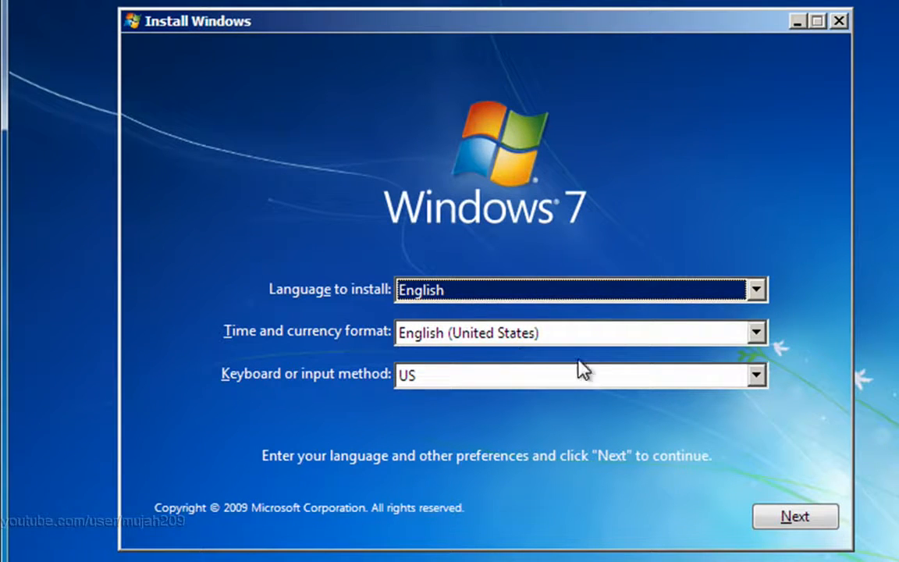
left_click(808, 515)
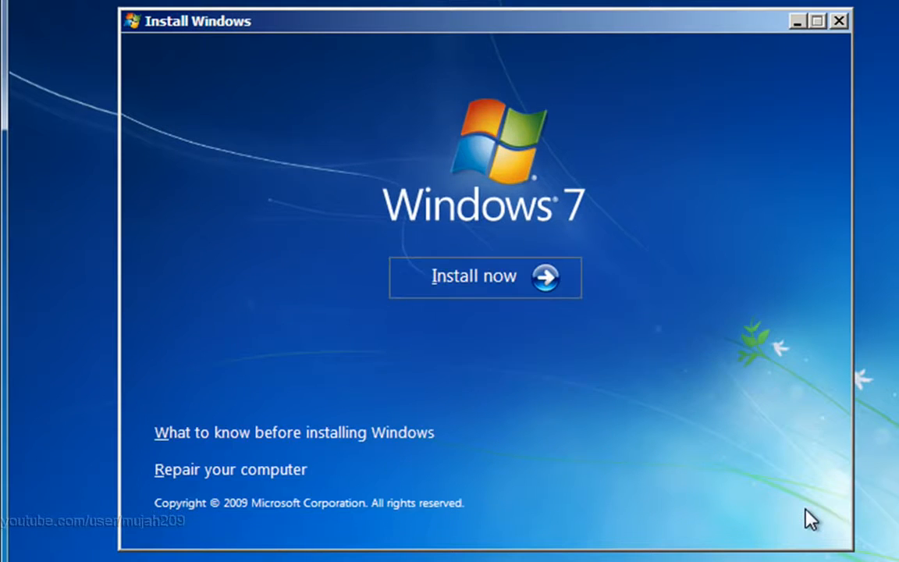
Step: Start the Windows 7 installation and choose Windows 7 Ultimate as the operating system to install
left_click(488, 296)
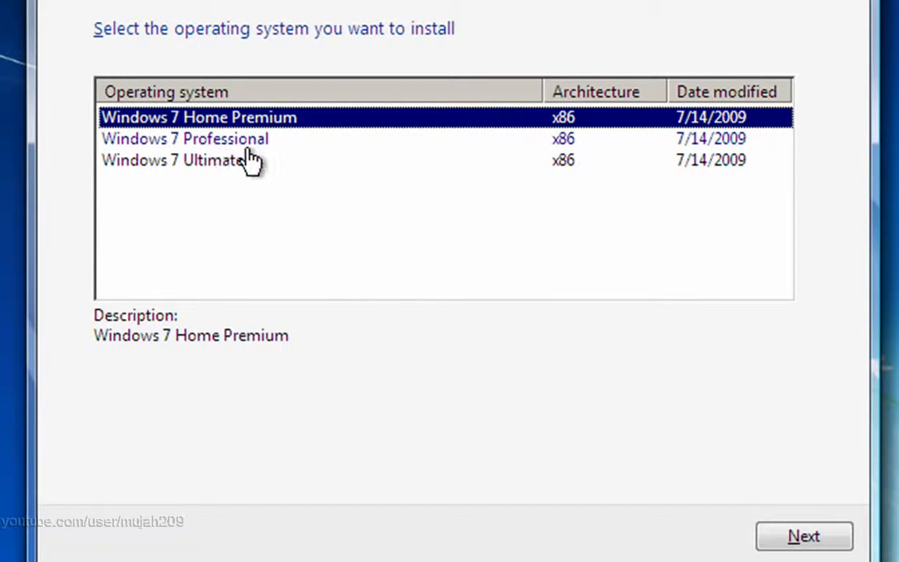
left_click(197, 164)
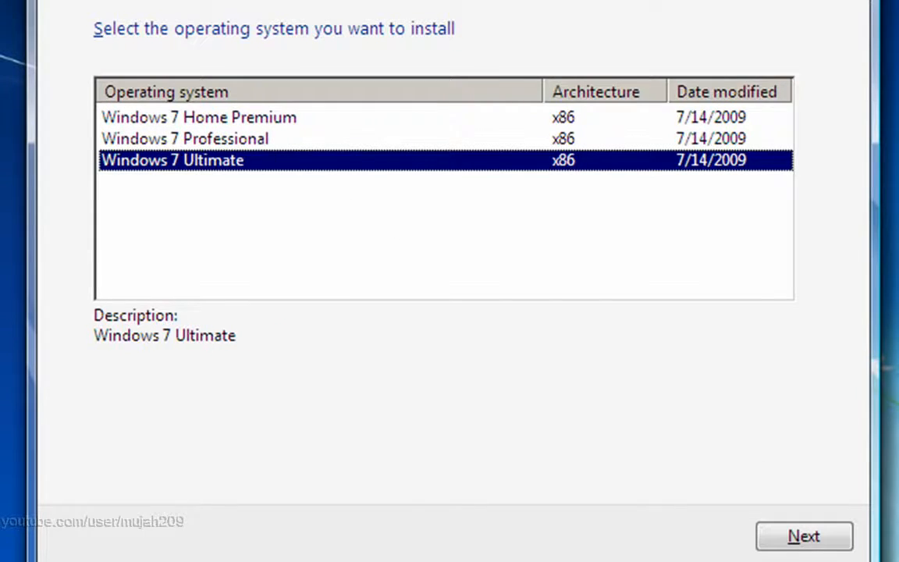
left_click(817, 537)
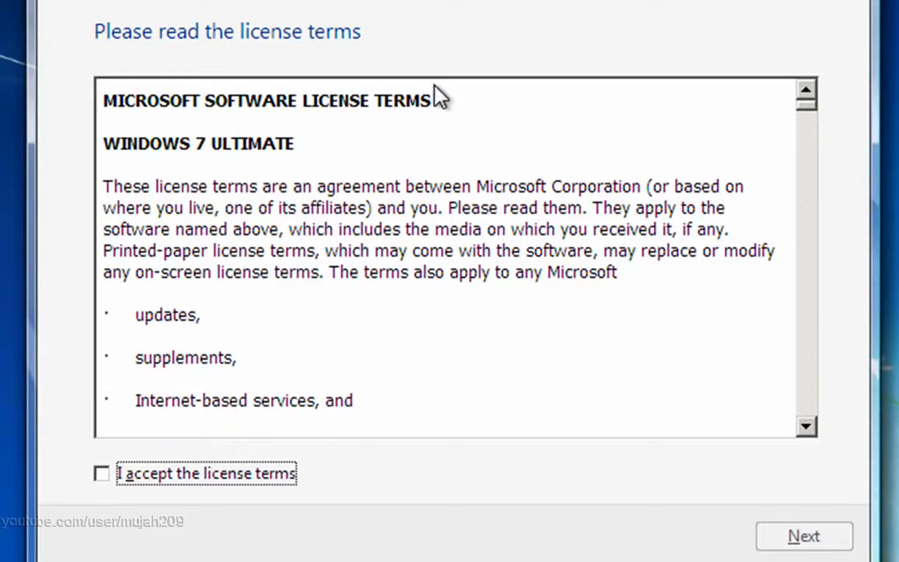
Step: Accept the Microsoft software license terms and continue with the setup
left_click_drag(802, 107, 769, 95)
left_click(103, 474)
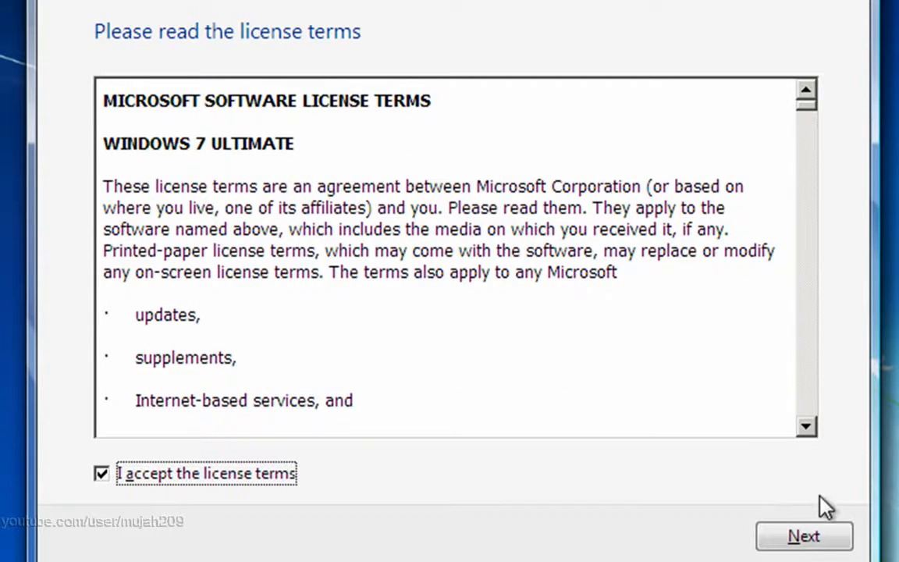
left_click(811, 535)
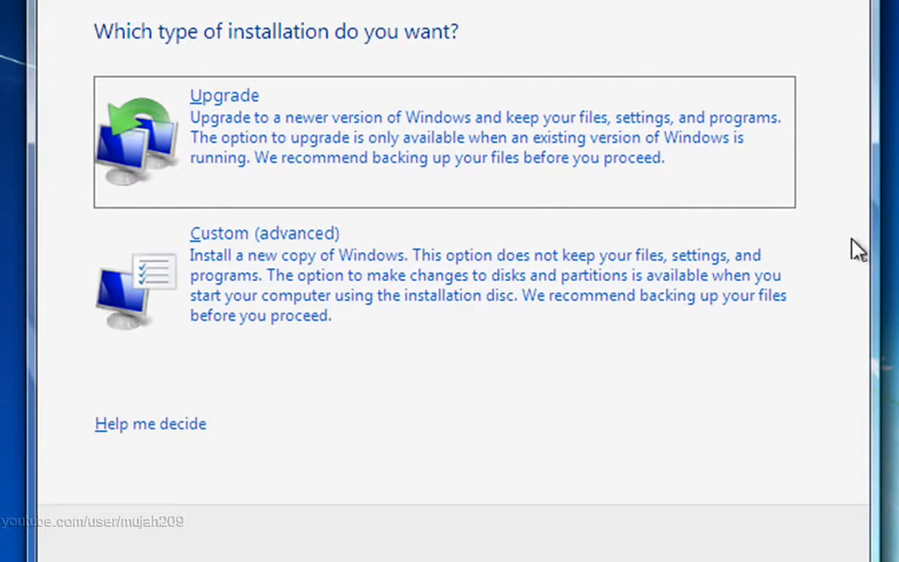
Step: Choose a Custom (advanced) installation and create a 20480 MB partition from the unallocated space on Disk 0
left_click(373, 275)
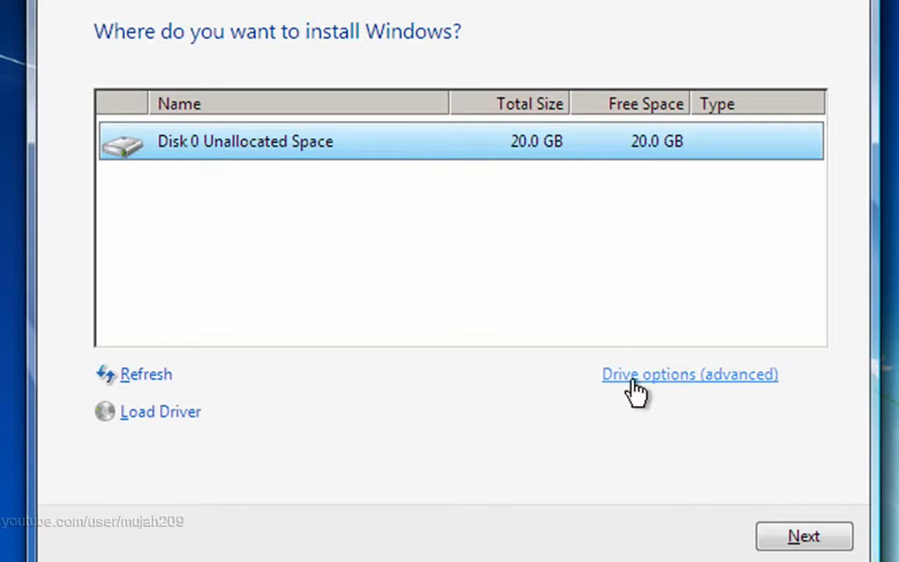
left_click(659, 382)
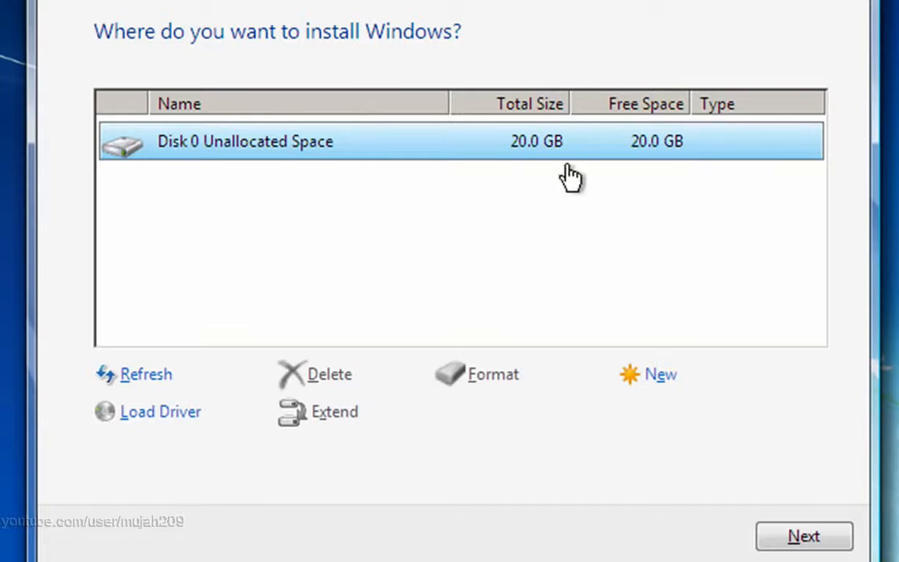
left_click(653, 382)
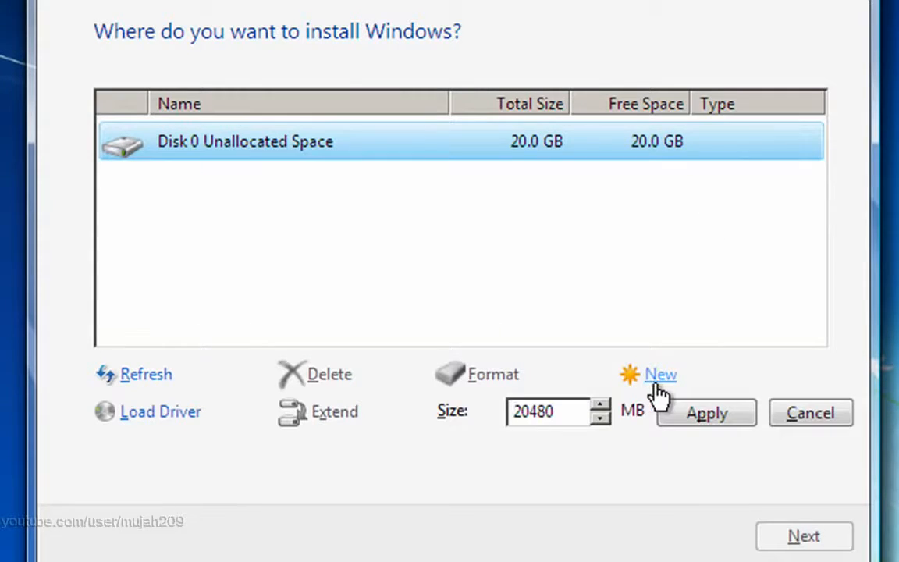
key("ctrl+a")
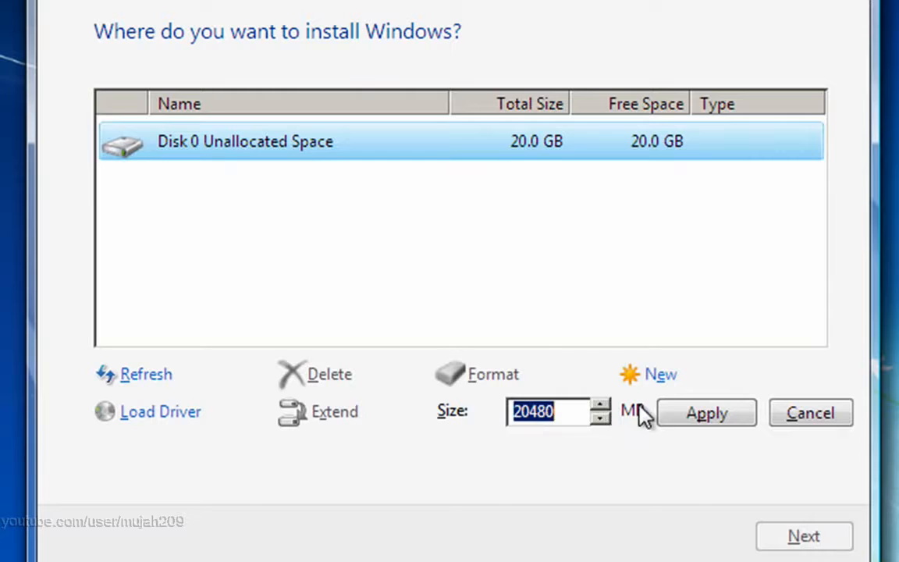
left_click(688, 415)
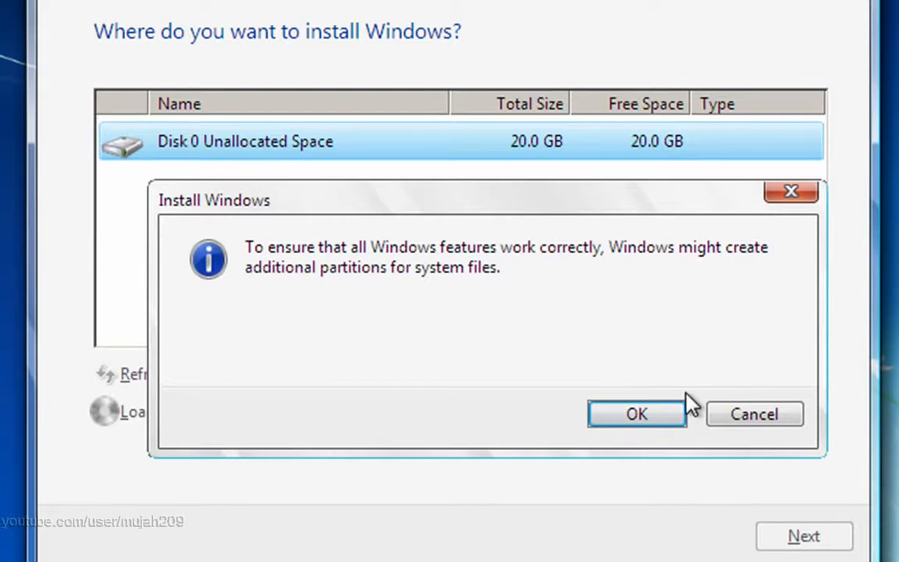
left_click(668, 414)
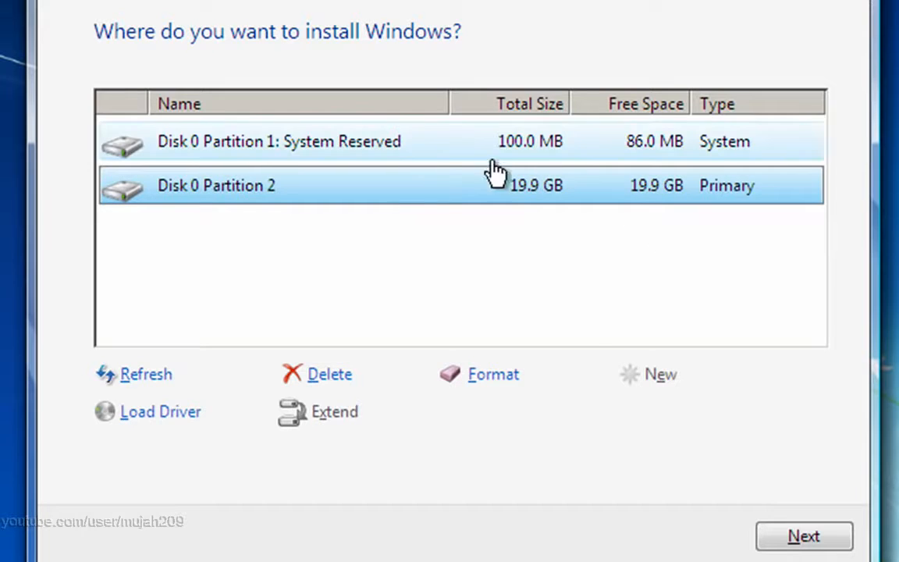
Step: Select Disk 0 Partition 2 as the installation target and begin installing Windows on it
left_click(398, 167)
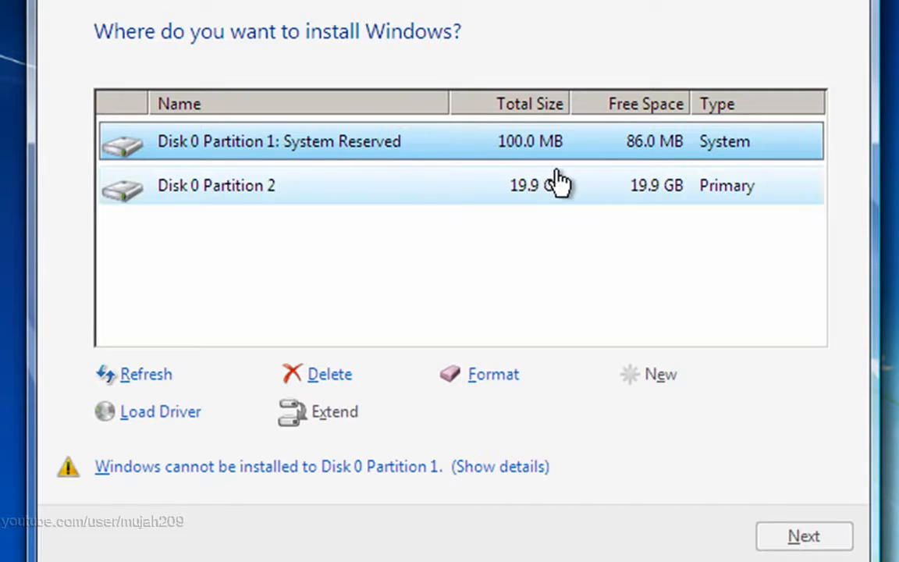
left_click(543, 199)
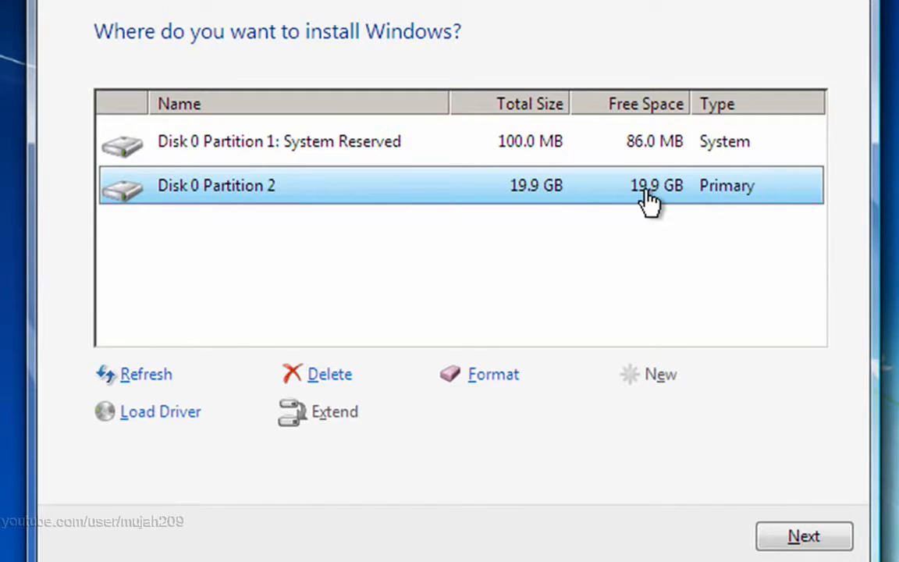
left_click(811, 537)
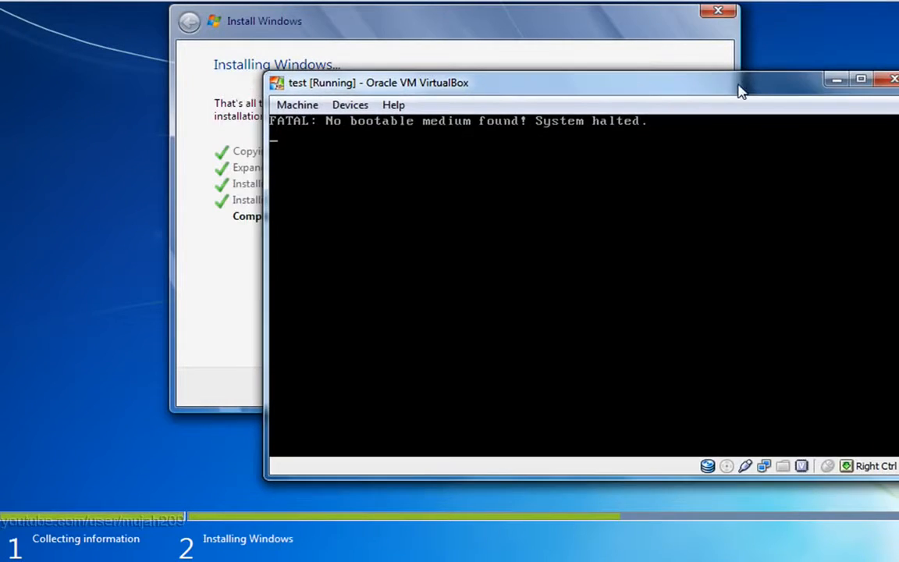
left_click(296, 106)
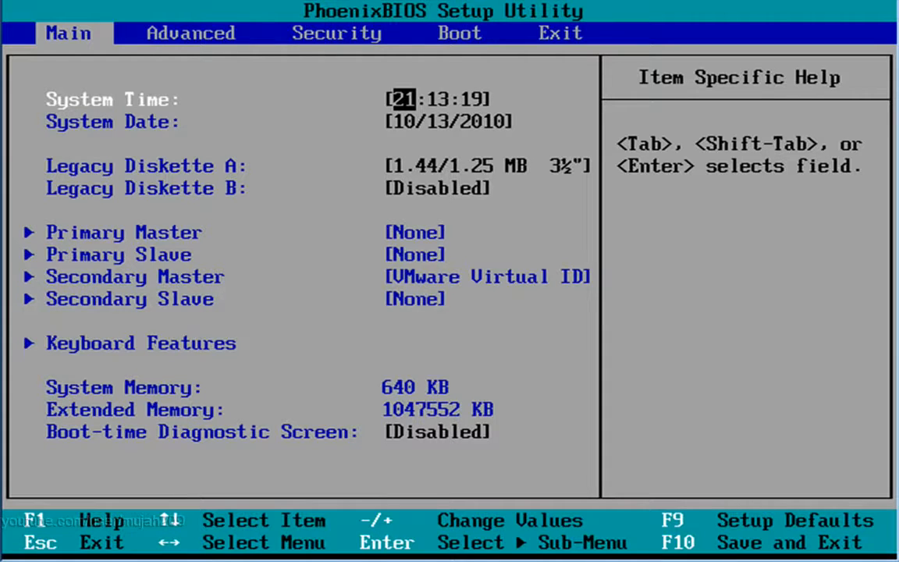
Step: Move Hard Drive to the first place in the BIOS boot order, then save the configuration changes and exit
key("Right")
key("Right")
key("Right")
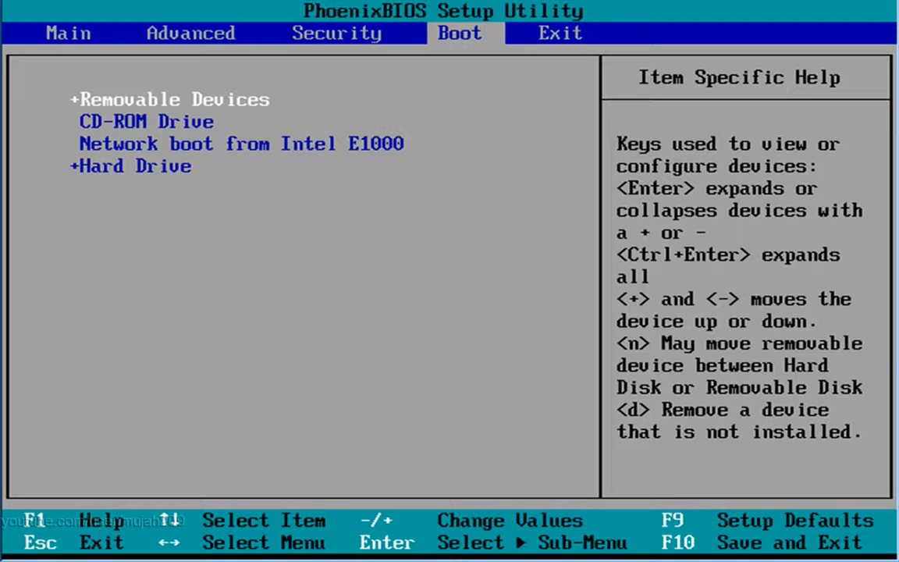
key("Down")
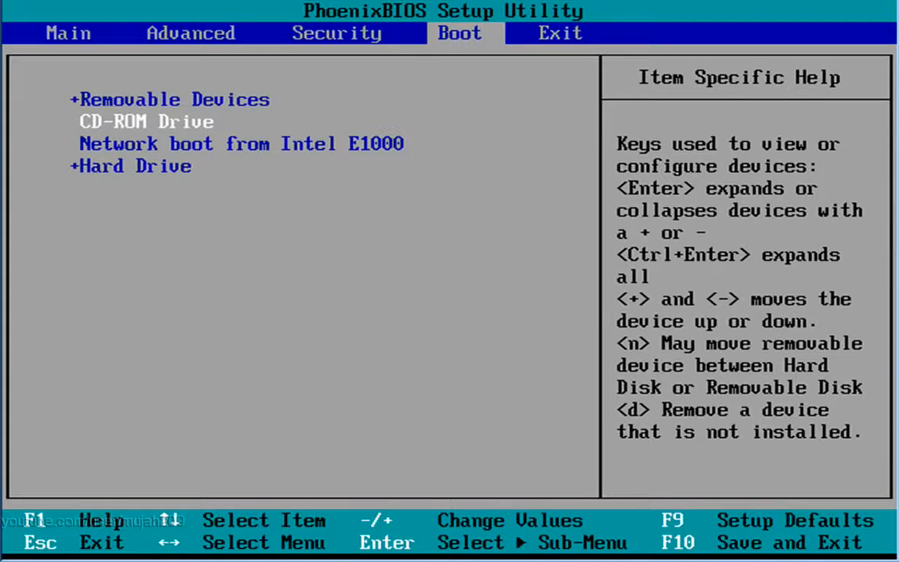
key("Down")
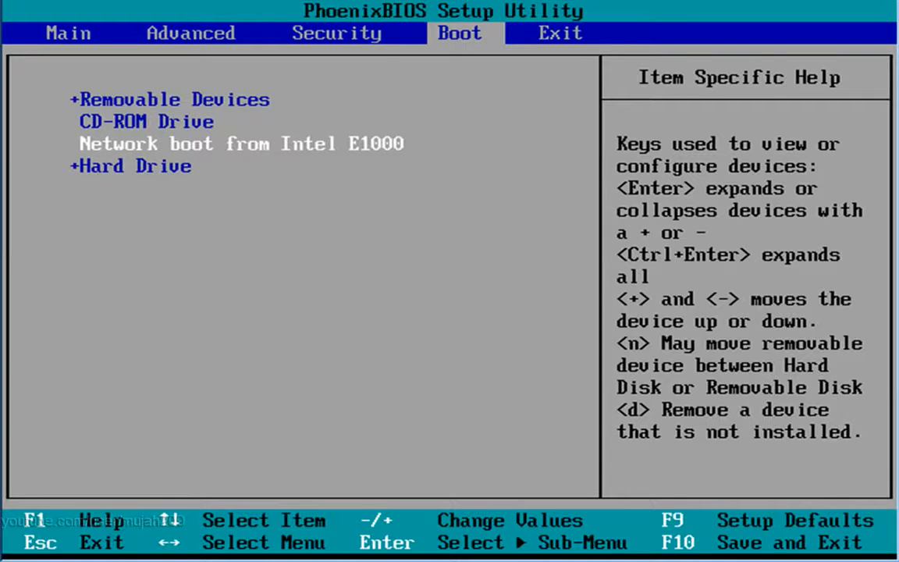
key("Down")
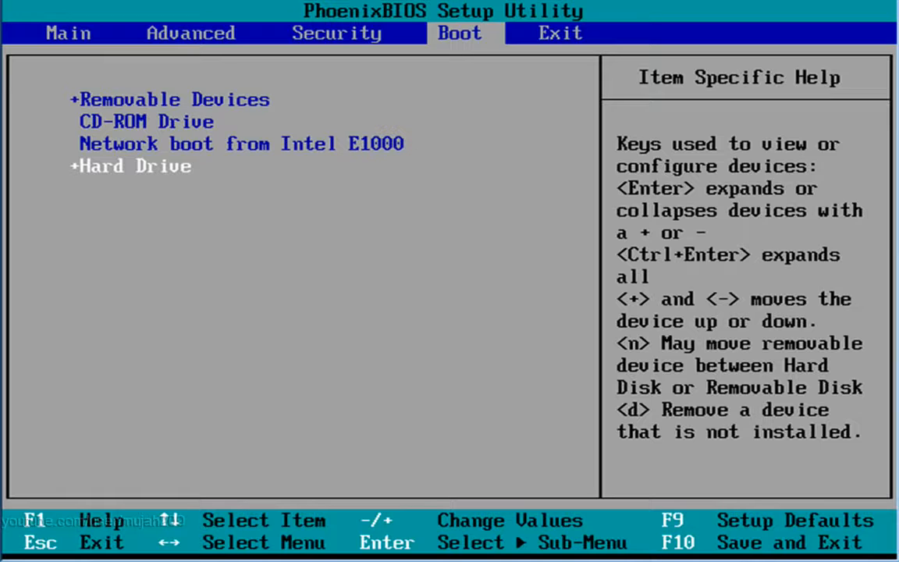
key("plus")
key("plus")
key("plus")
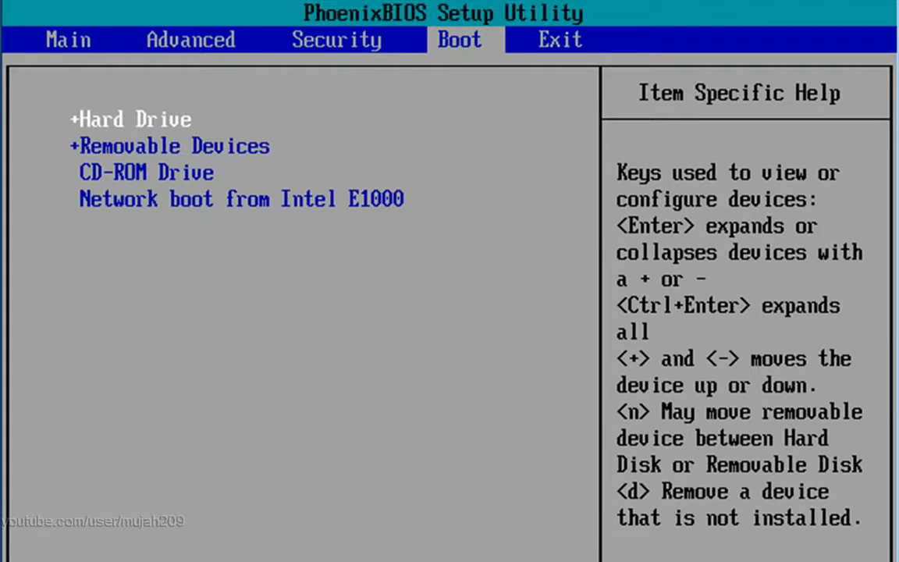
key("F10")
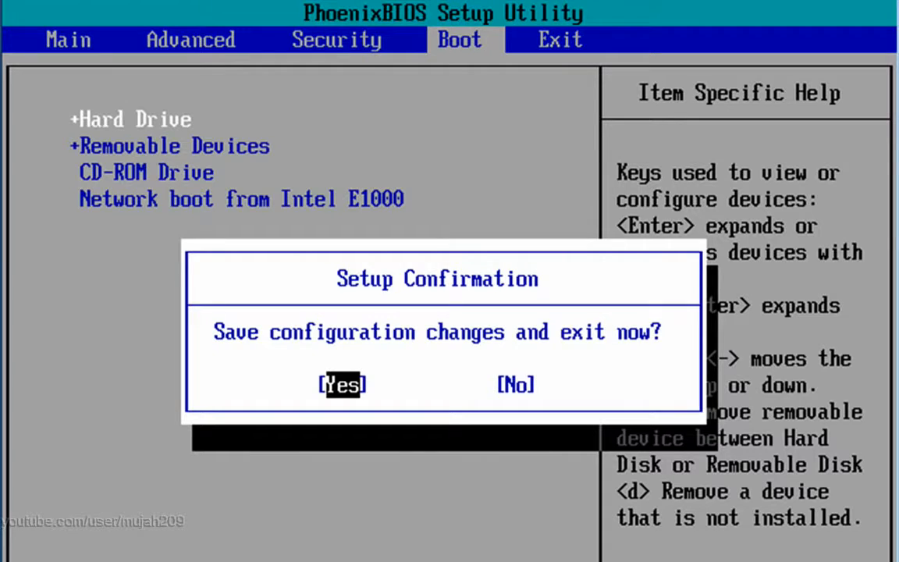
key("Return")
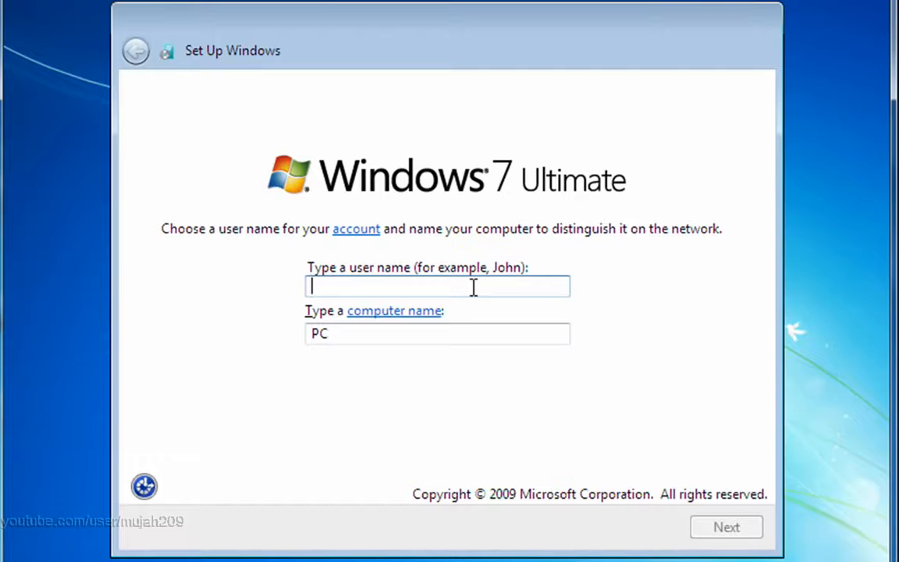
Step: Enter the account's user name in the Windows 7 Ultimate first-time setup
type("mujah")
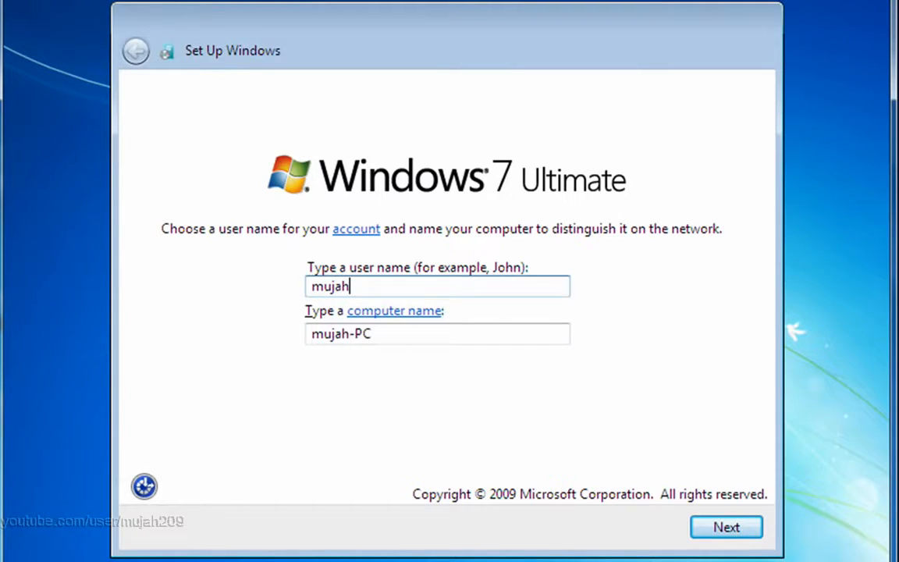
type("2009")
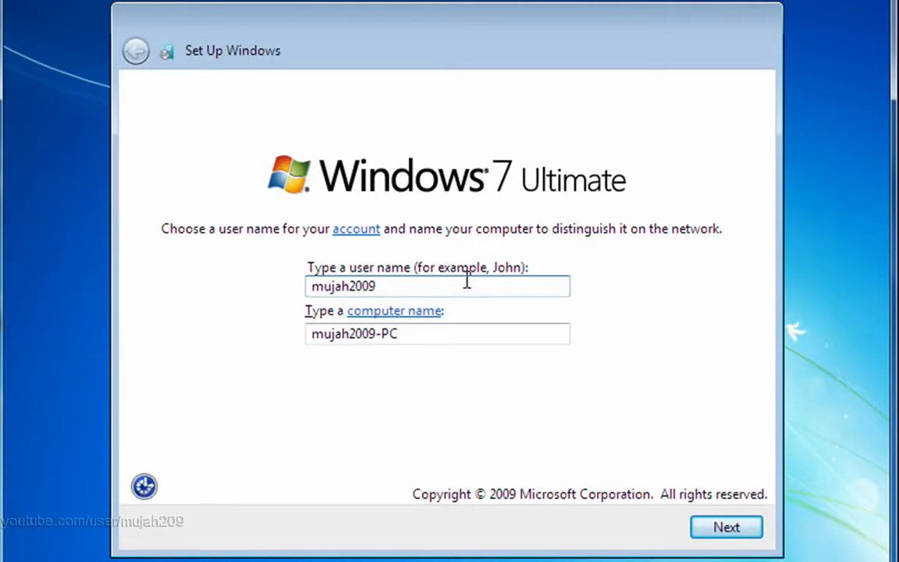
Step: Accept the entered account user name together with the suggested computer name and continue the setup
left_click_drag(417, 283, 296, 278)
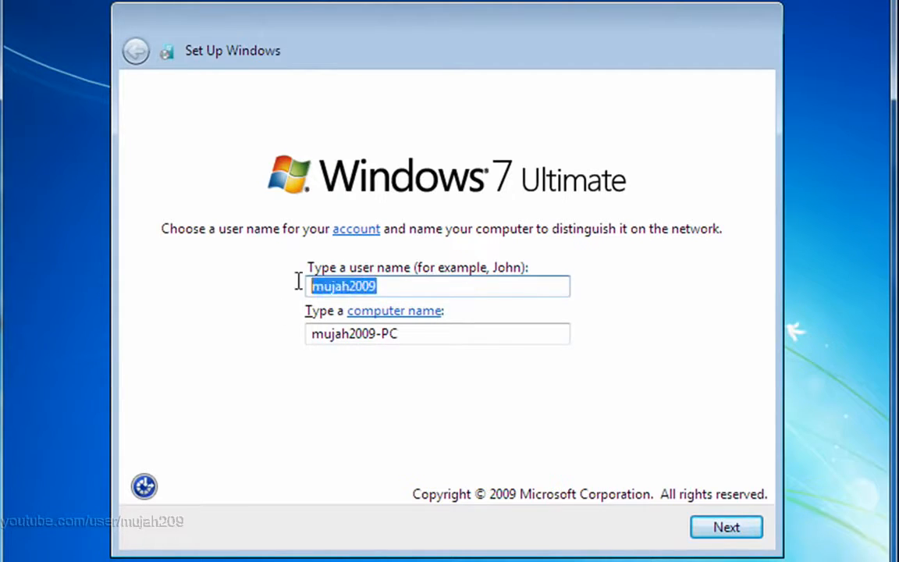
left_click(438, 284)
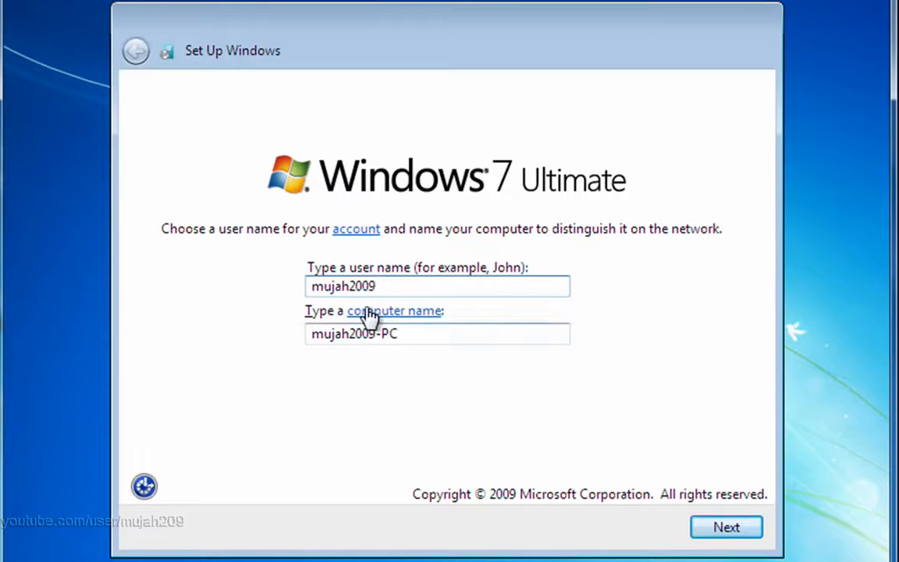
left_click(723, 529)
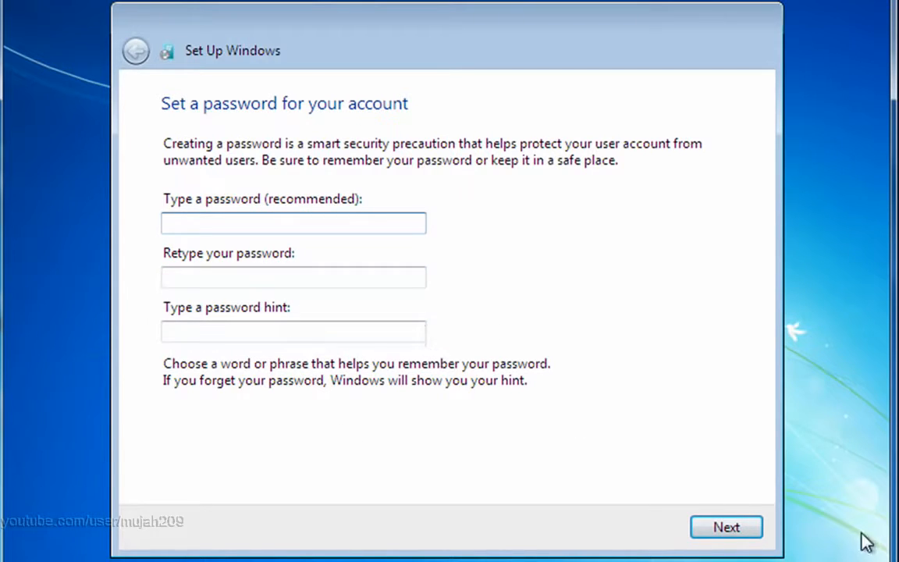
Step: Continue the setup without an account password or product key, leaving automatic activation when online enabled
left_click(727, 536)
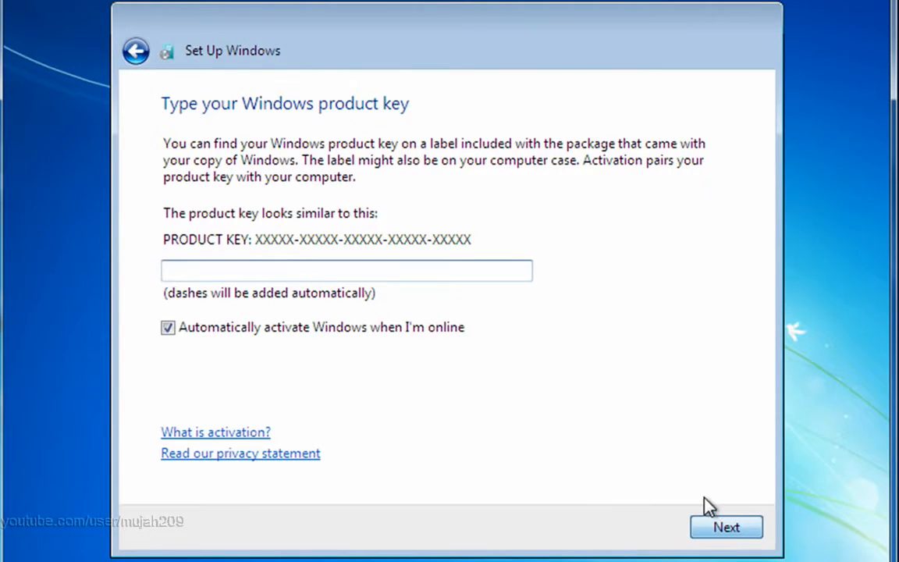
left_click(725, 526)
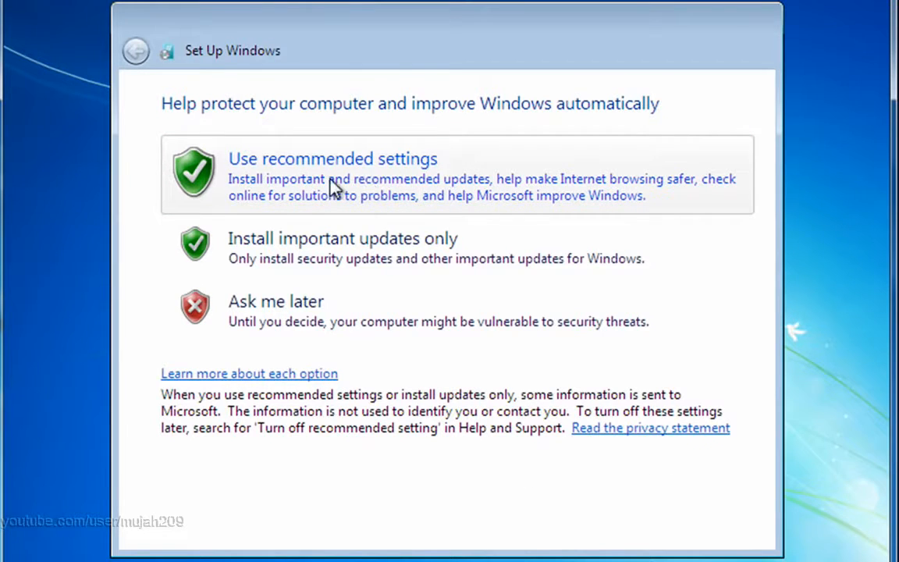
Step: Use the recommended protection settings, keep the Pacific Time (US & Canada) zone and date, and choose Public network as the location
left_click(463, 195)
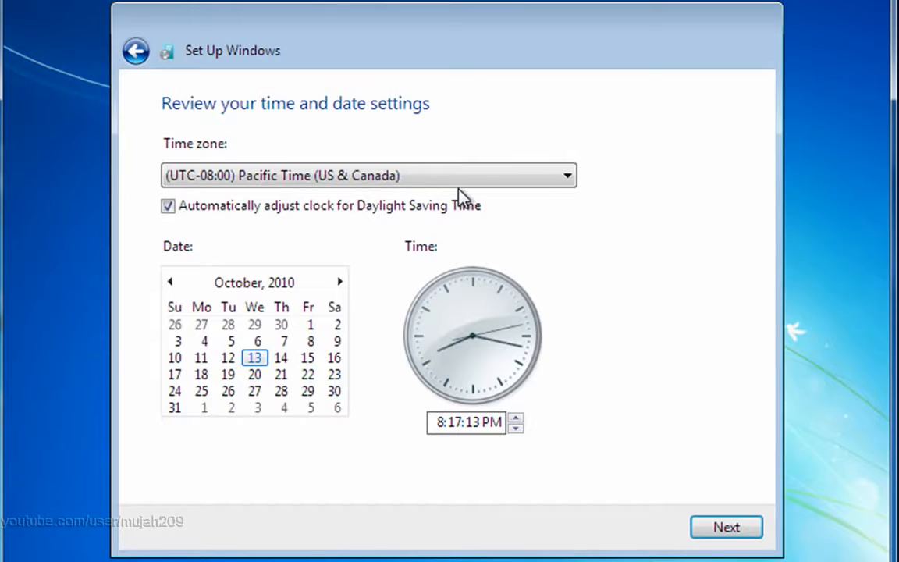
left_click(731, 528)
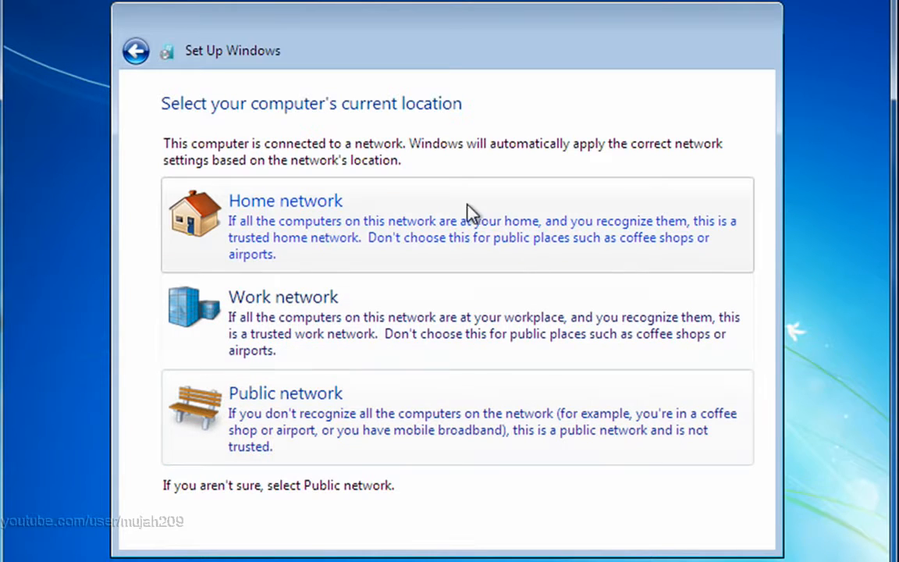
left_click(393, 423)
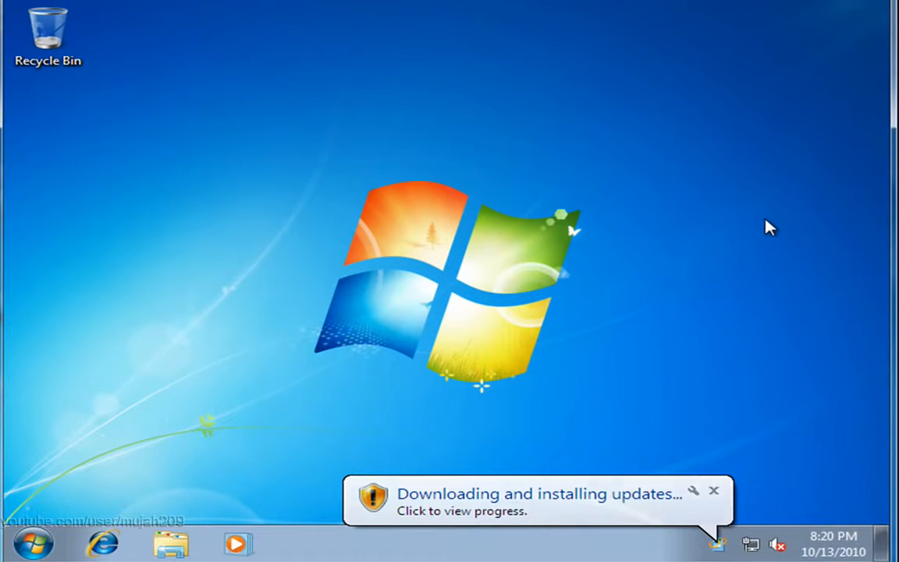
Step: Dismiss the update download notification and briefly check the hidden notification-area icons
left_click(712, 491)
left_click(724, 541)
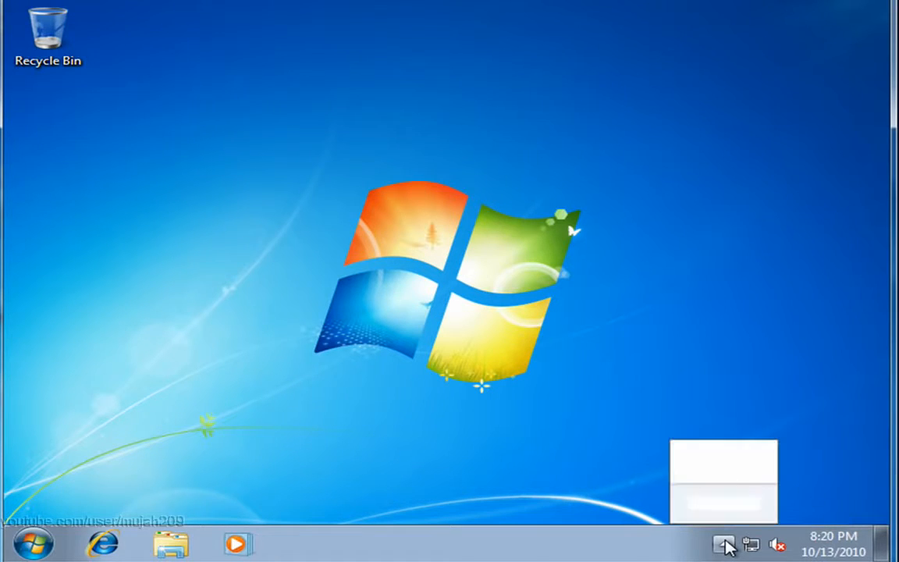
left_click(694, 354)
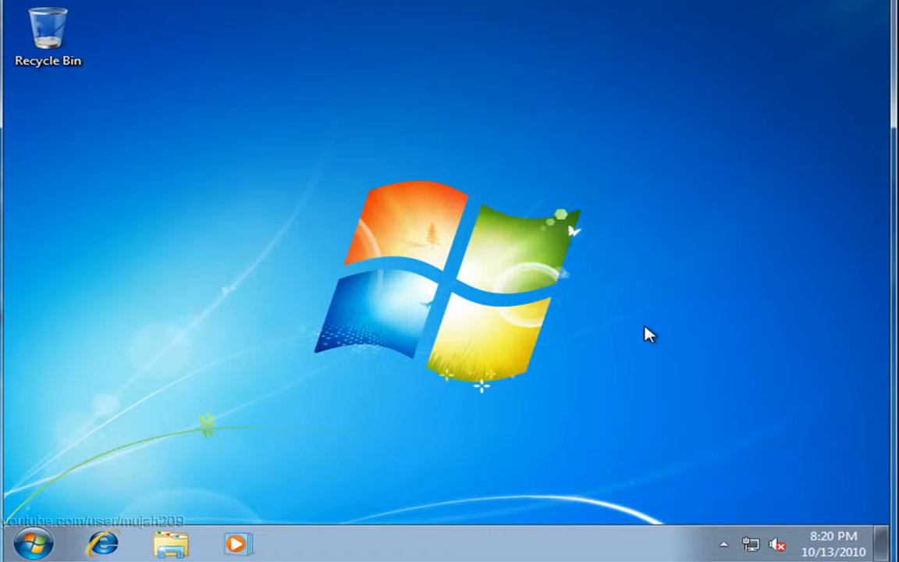
Step: Open the Computer properties and review the Windows edition, processor, memory, system type and computer name information
mouse_move(776, 547)
left_click(31, 544)
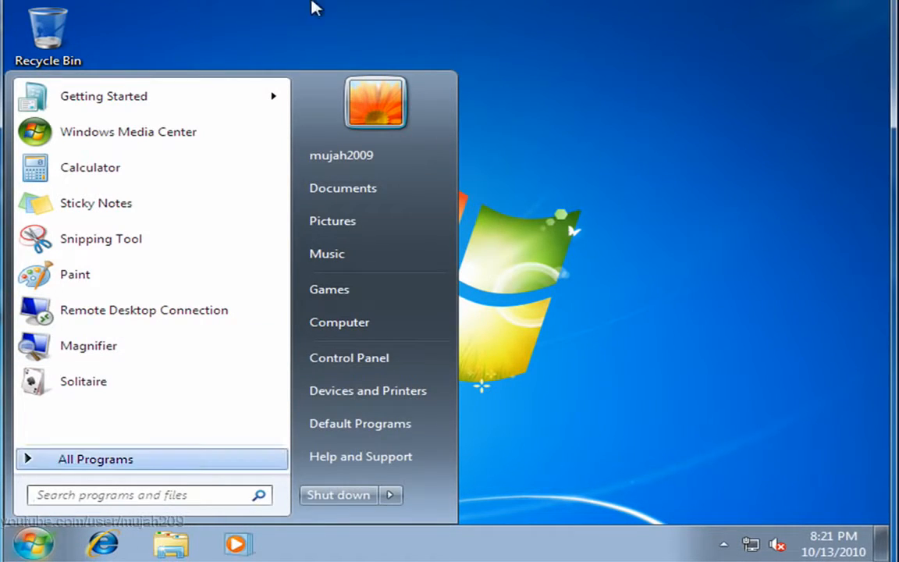
right_click(368, 332)
left_click(456, 484)
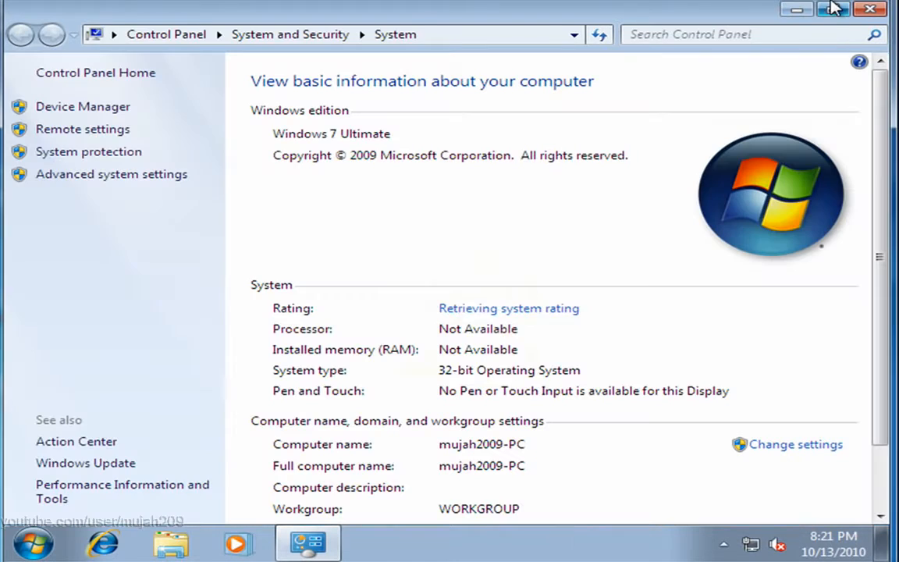
scroll(888, 132, "down", 2)
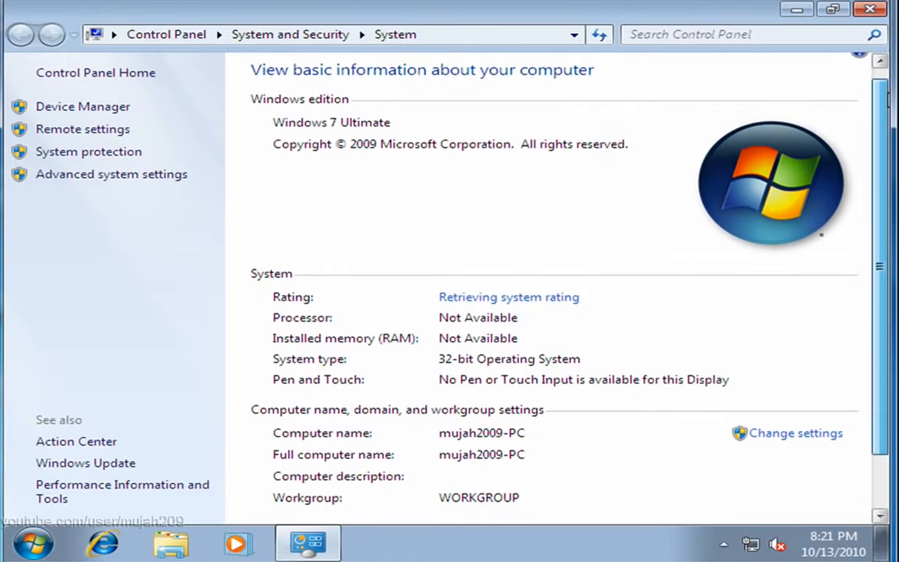
scroll(890, 134, "down", 1)
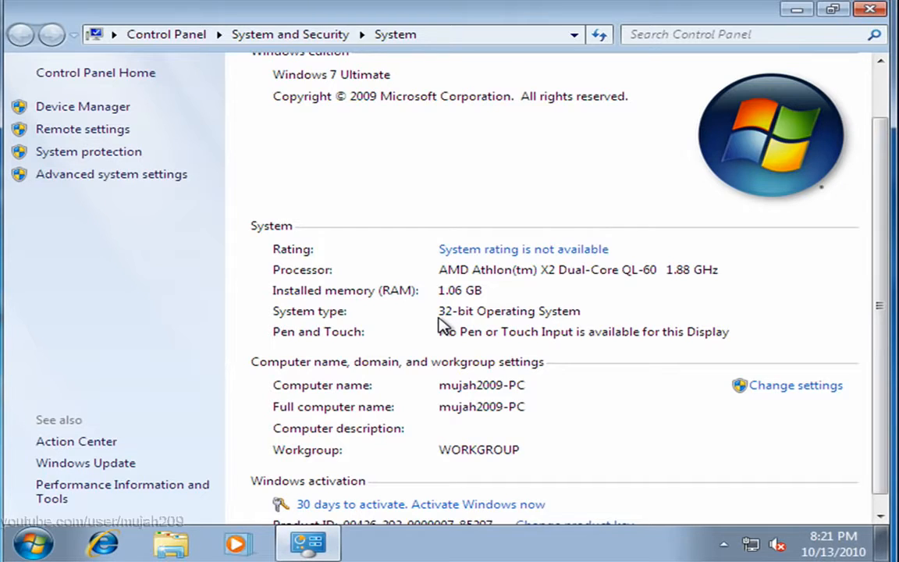
left_click_drag(878, 260, 888, 220)
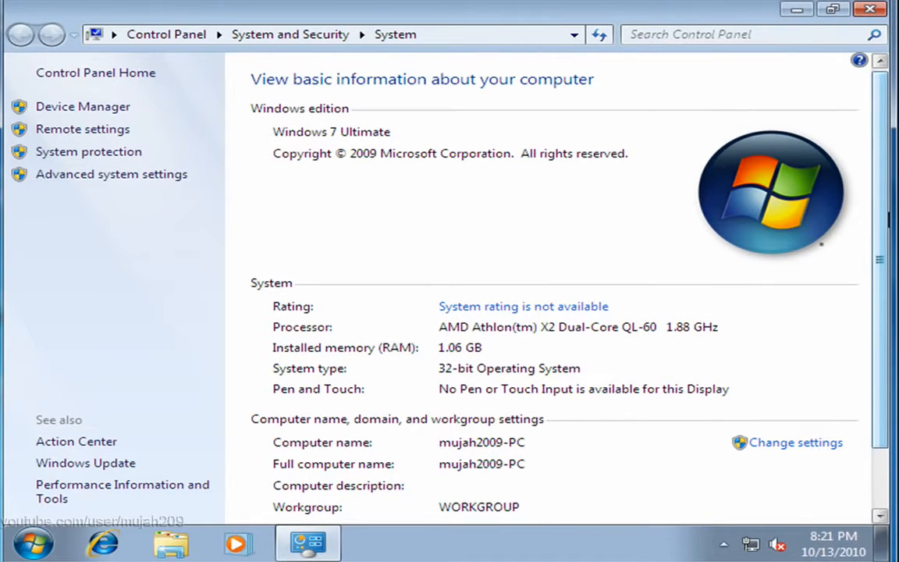
left_click_drag(887, 211, 885, 240)
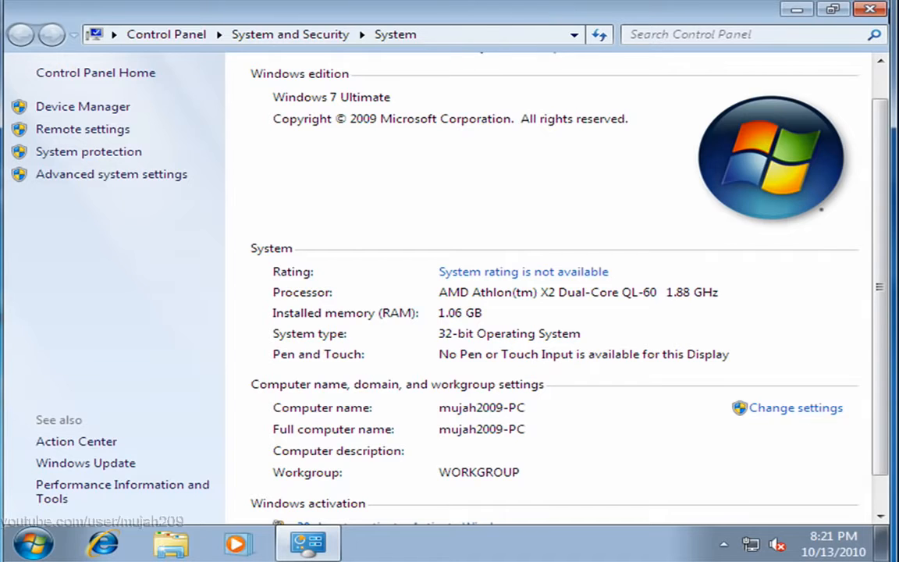
Step: Restore the System window to a smaller size, move it across the desktop, and maximize it again
left_click(827, 10)
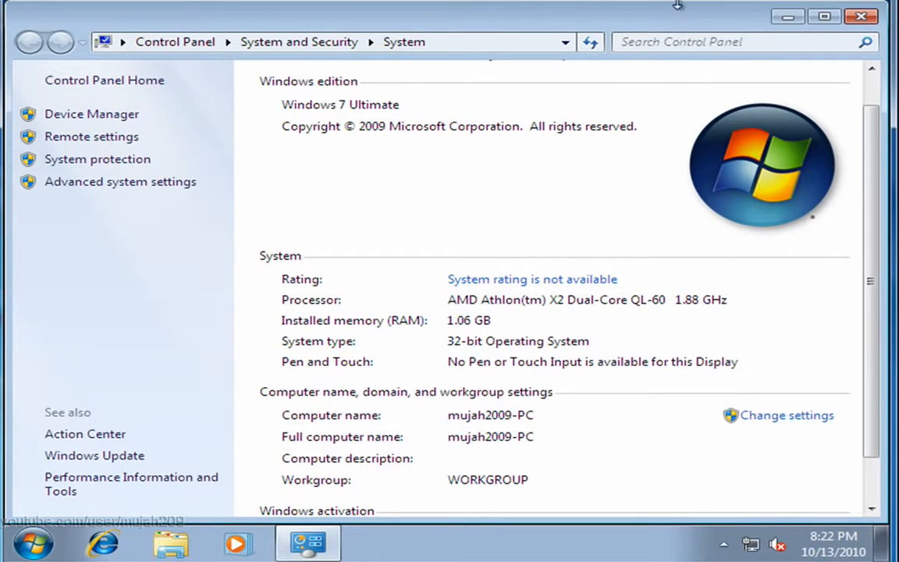
left_click(821, 16)
left_click(832, 9)
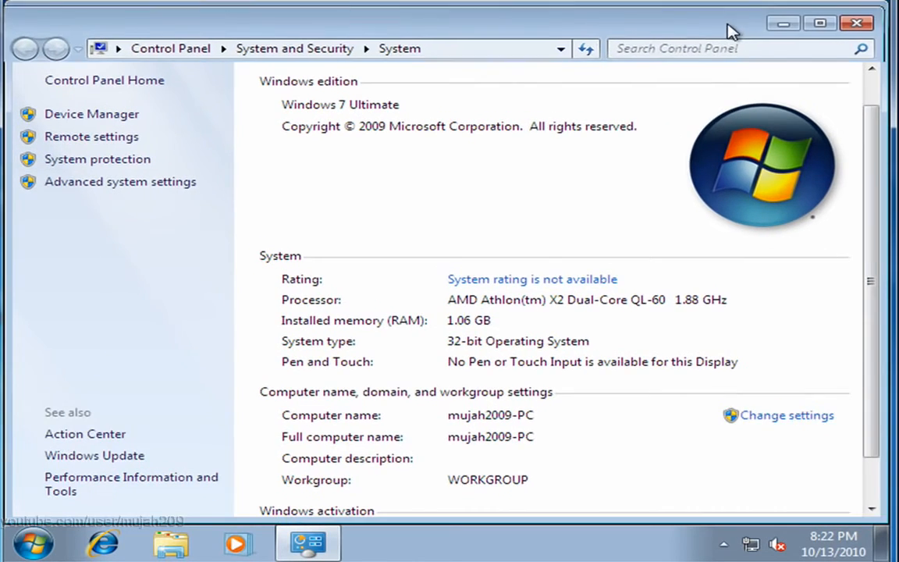
left_click_drag(733, 30, 274, 190)
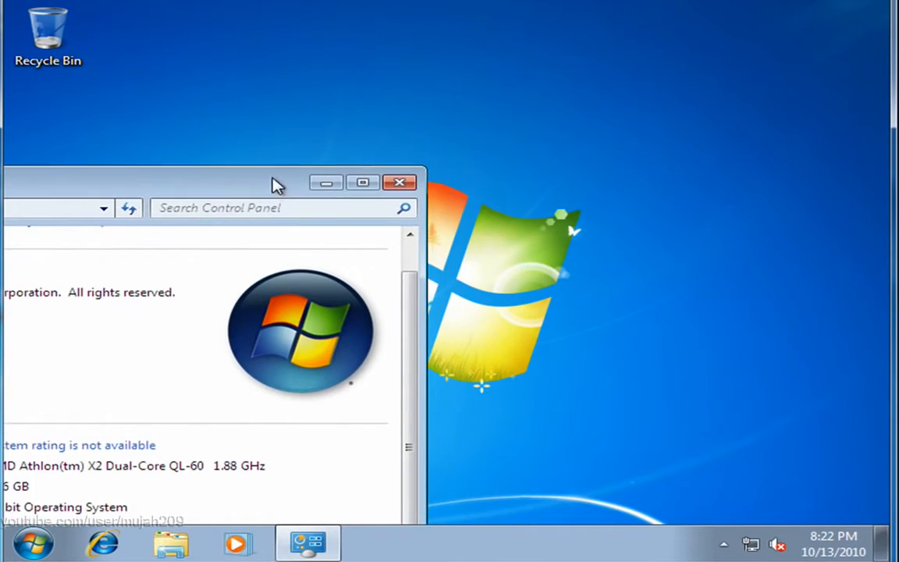
double_click(274, 184)
left_click_drag(697, 18, 708, 6)
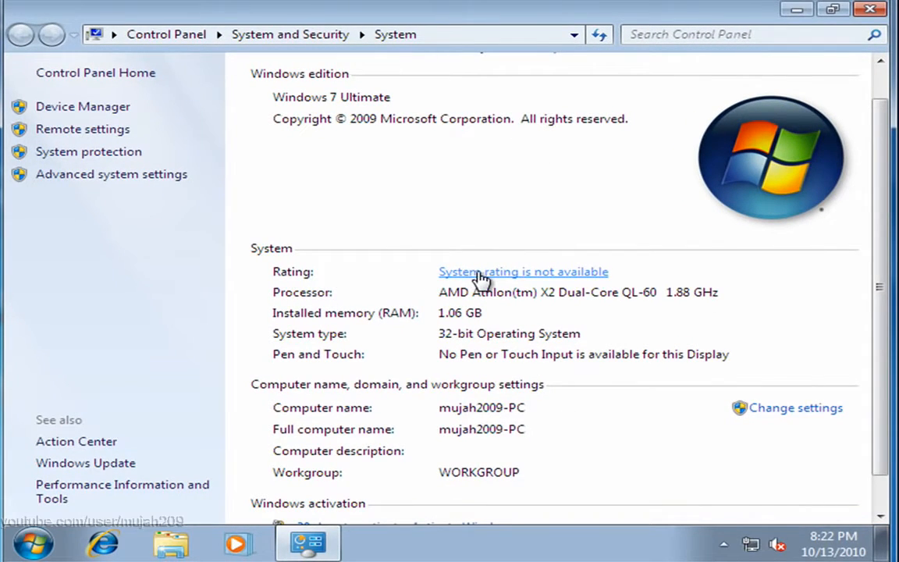
Step: View the computer's performance rating page from the system information, and close the window
left_click(481, 273)
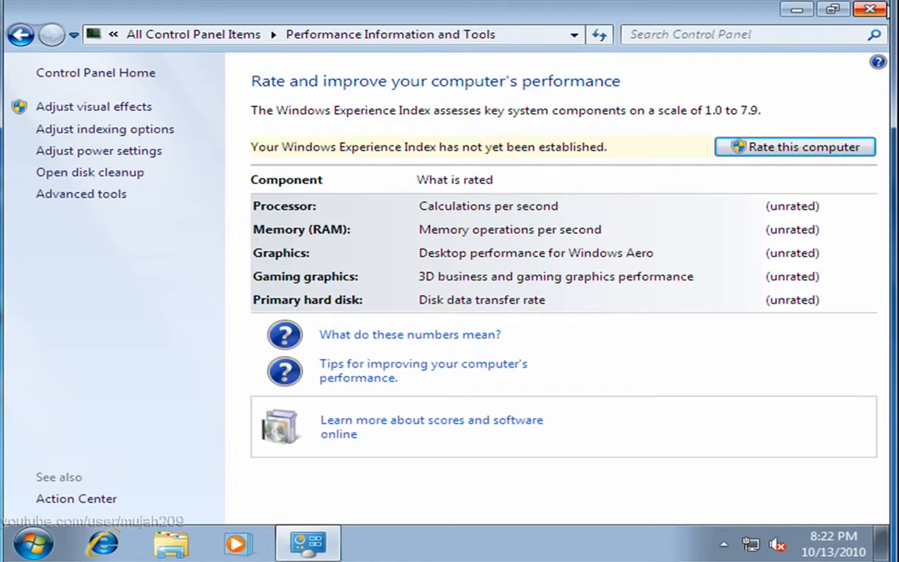
left_click(872, 11)
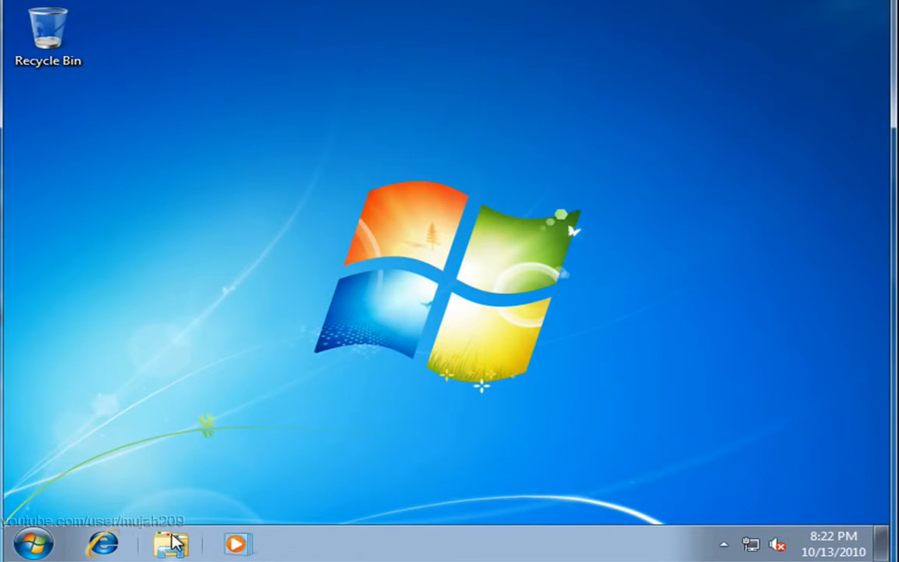
Step: Reopen the Computer properties, check the Windows activation section, and close the window
left_click(43, 540)
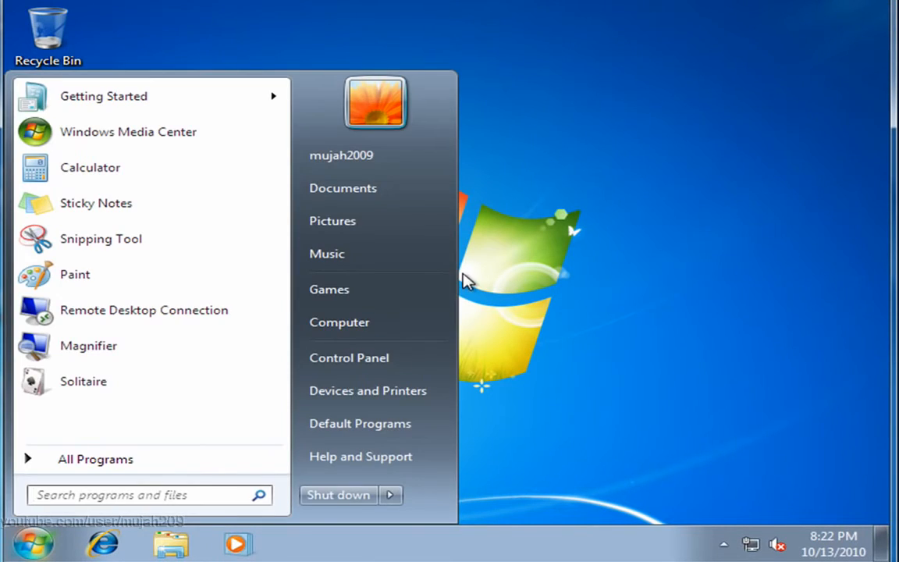
right_click(425, 320)
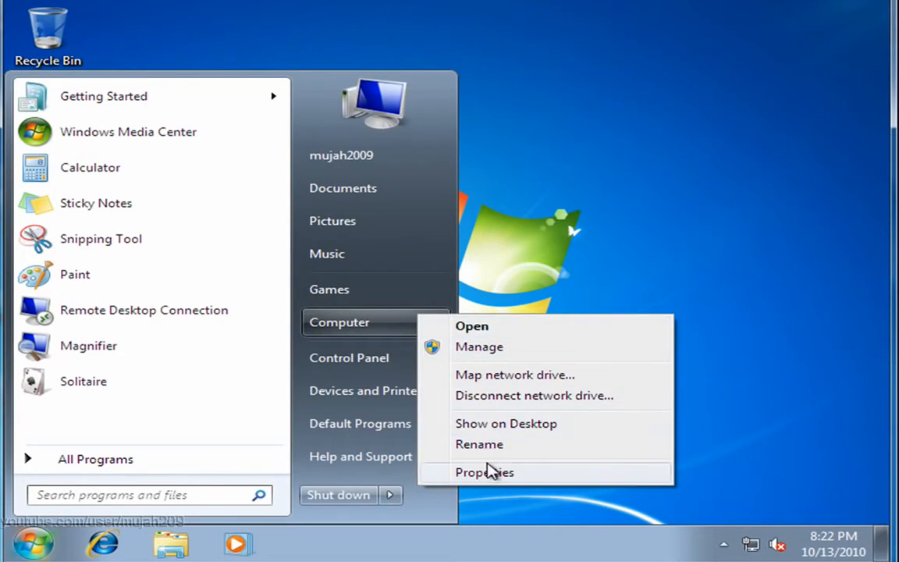
left_click(490, 472)
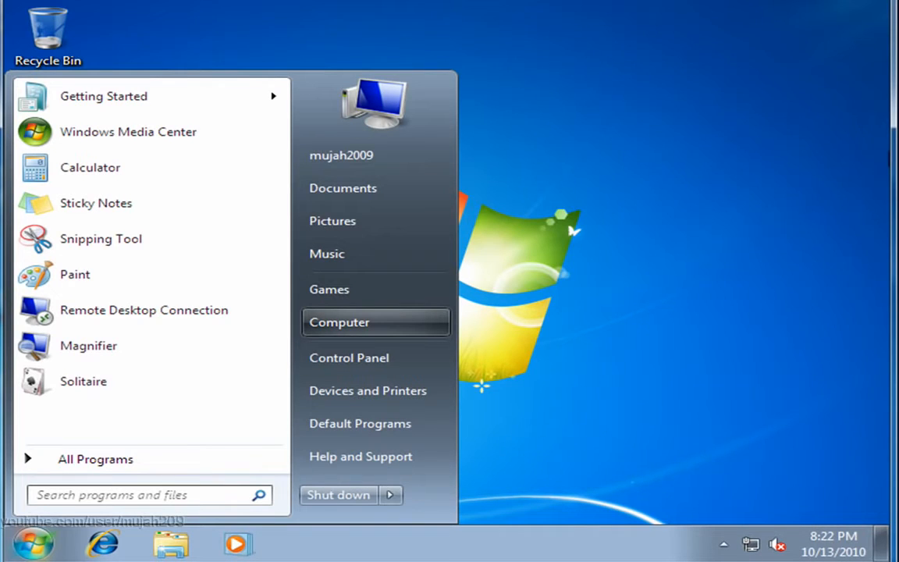
left_click(832, 175)
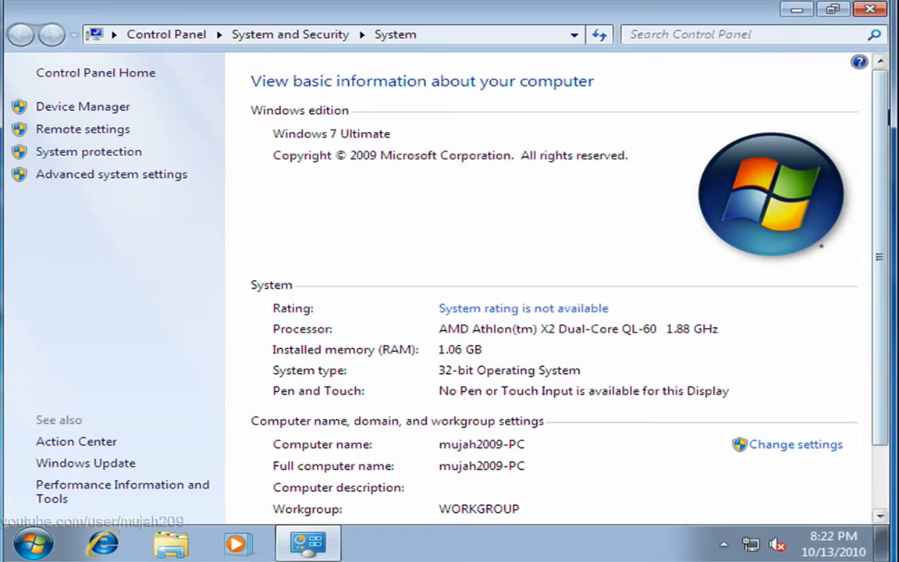
scroll(592, 204, "down", 1)
scroll(800, 195, "down", 1)
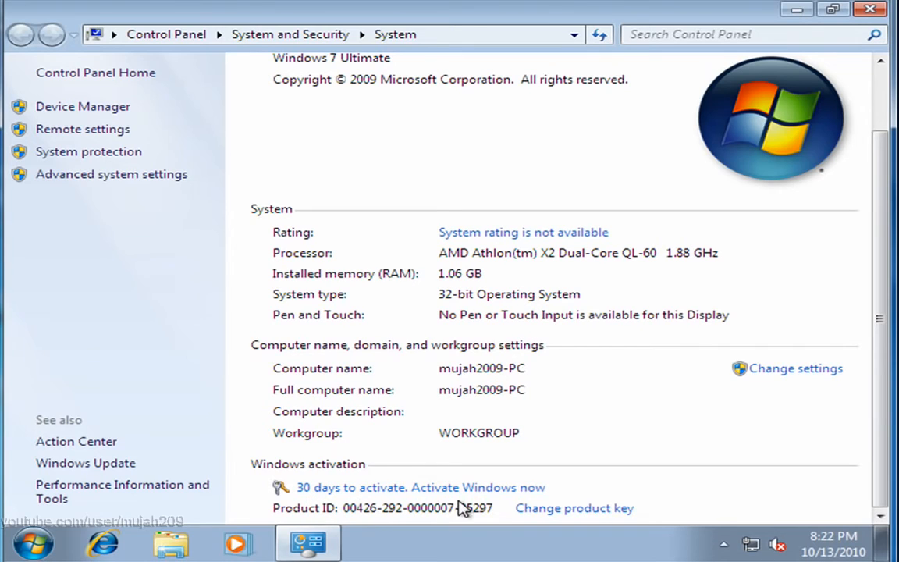
left_click(877, 12)
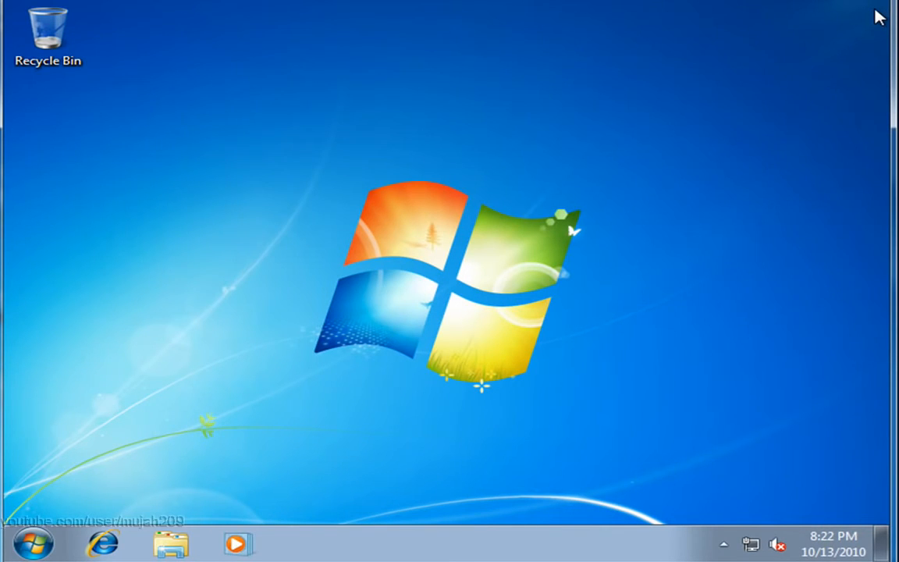